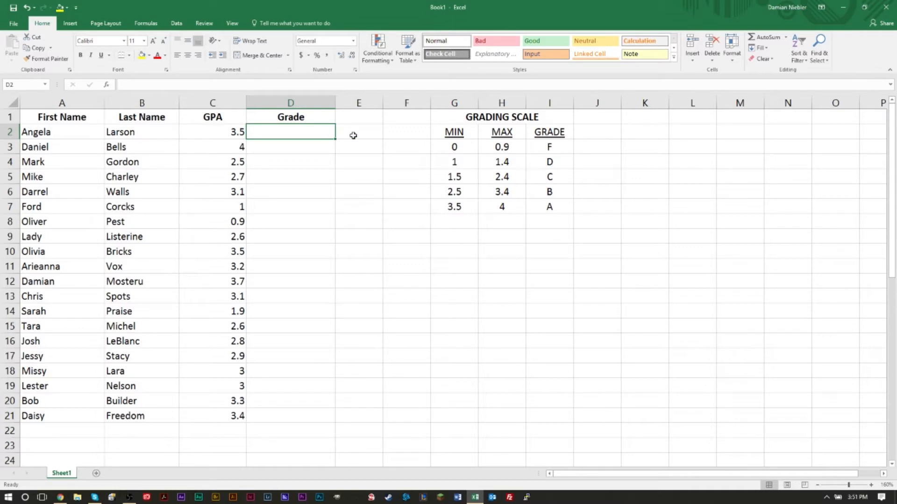
- Enter the sample grades A, V, C and D by hand in cells D2 through D5
type("A")
key("Return")
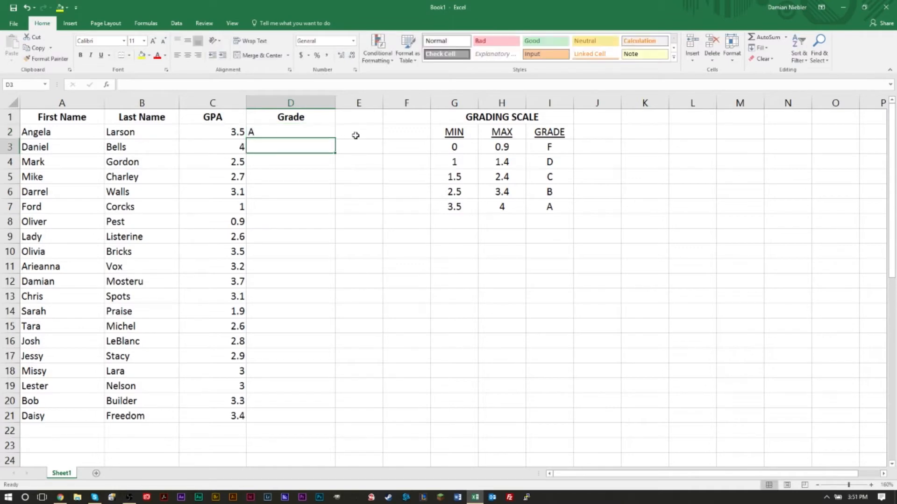
type("V")
key("Return")
type("C")
key("Return")
type("D")
key("Return")
key("Up")
key("Up")
key("Up")
key("Down")
key("Down")
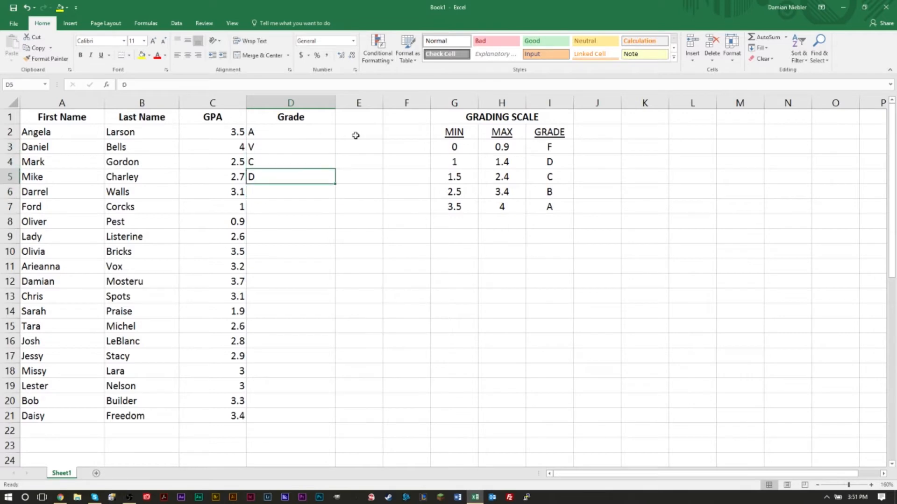
- Clear the hand-entered sample grades from cells D2 through D5
key("BackSpace")
key("Up")
key("BackSpace")
key("Up")
key("BackSpace")
key("Up")
key("BackSpace")
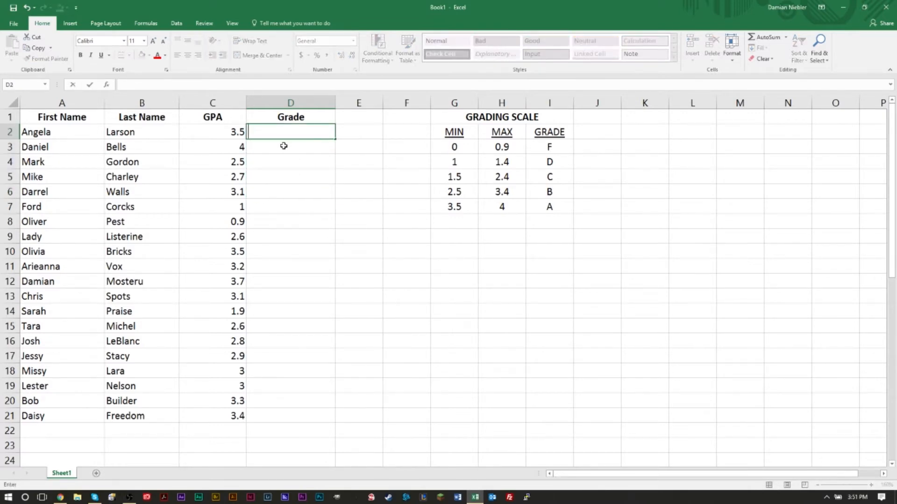
left_click(388, 146)
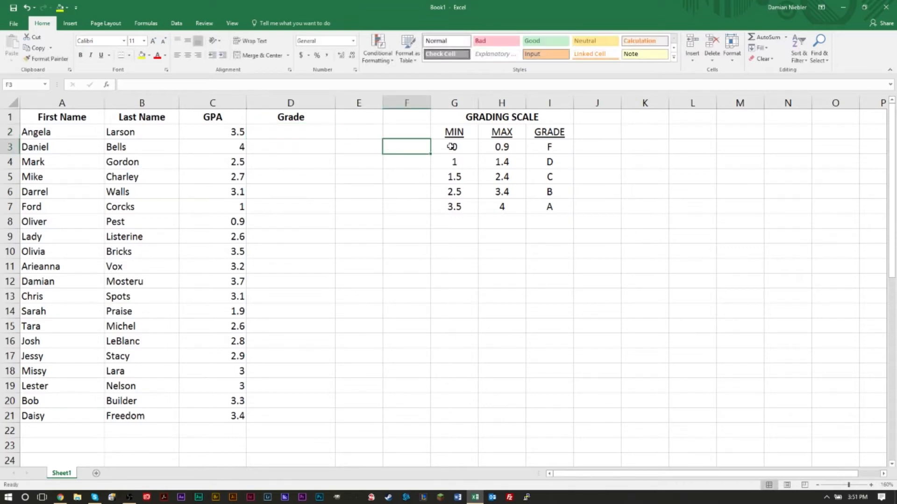
- Examine the Grade column and each grading scale row's minimum, maximum and letter grade in G3:I7
left_click_drag(292, 133, 309, 420)
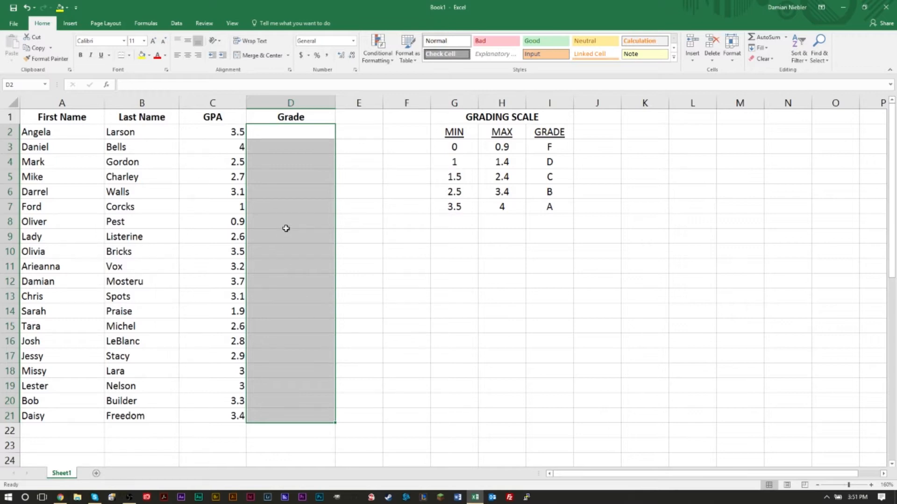
left_click(287, 133)
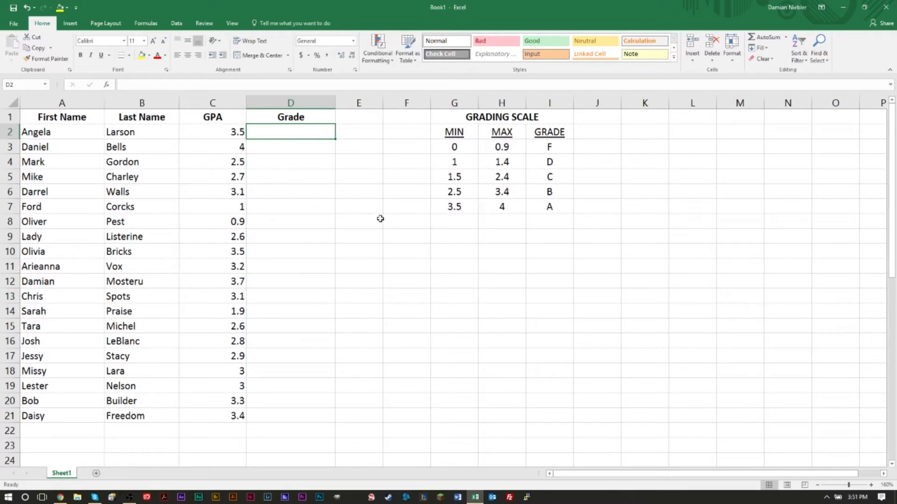
left_click_drag(451, 120, 527, 206)
left_click(532, 206)
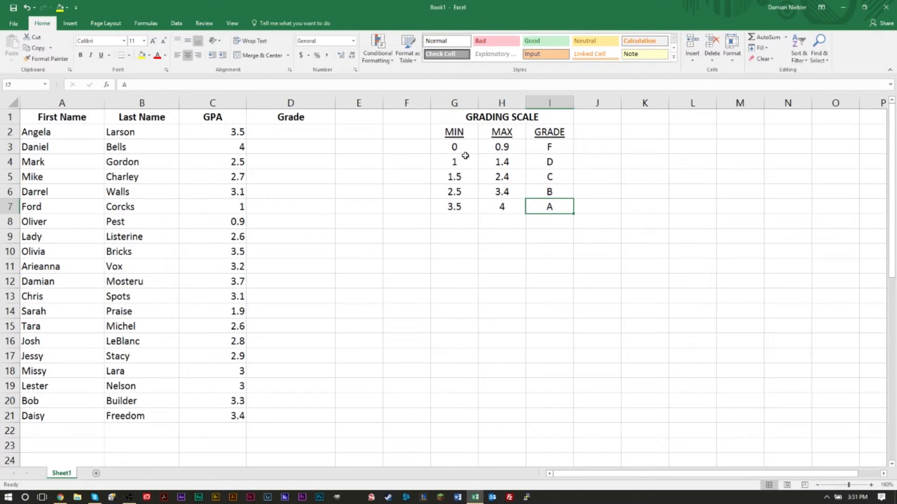
left_click(447, 147)
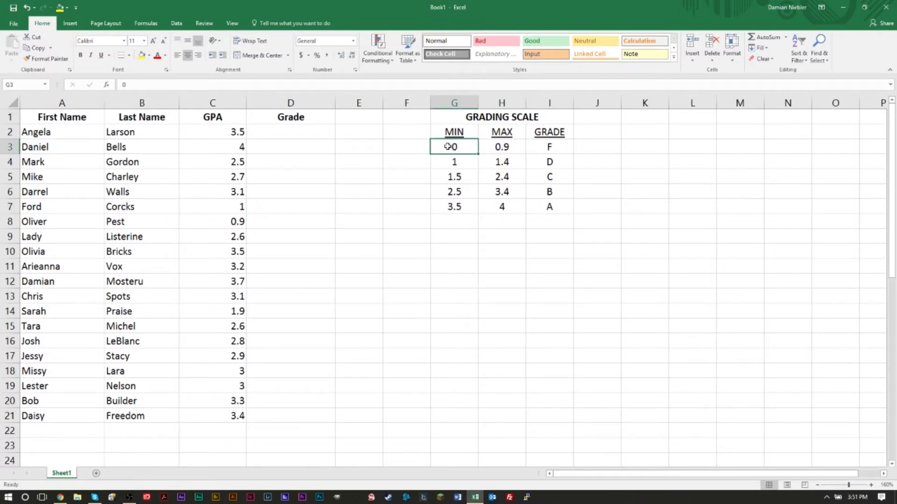
left_click(512, 148)
left_click_drag(231, 134, 243, 401)
left_click(548, 148)
left_click(457, 167)
left_click(500, 166)
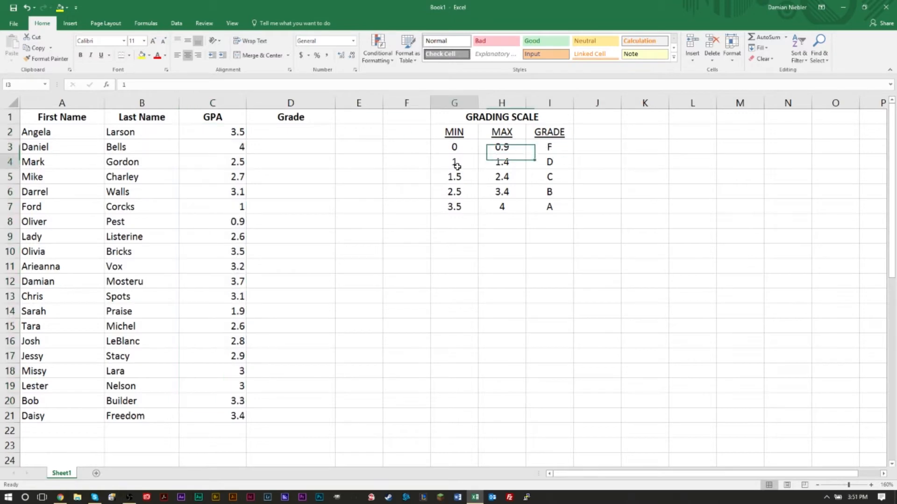
left_click(530, 167)
left_click(464, 177)
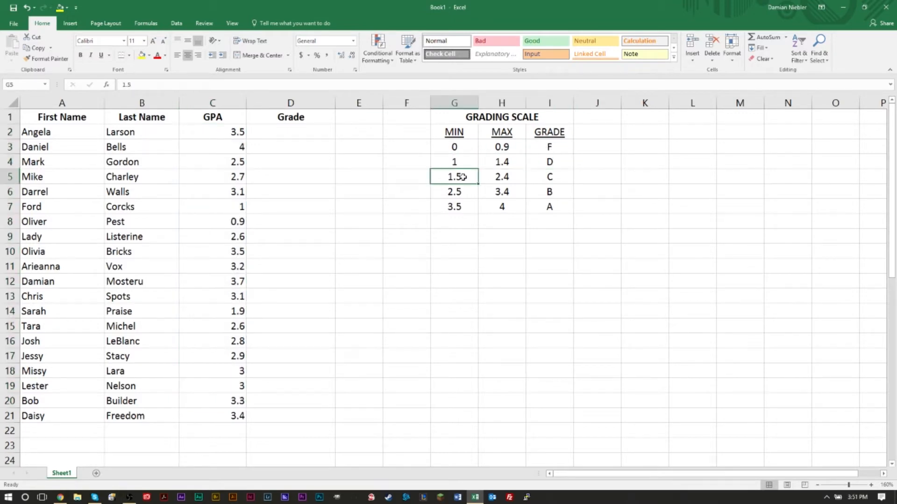
left_click(496, 178)
left_click(531, 176)
left_click(459, 193)
left_click(506, 192)
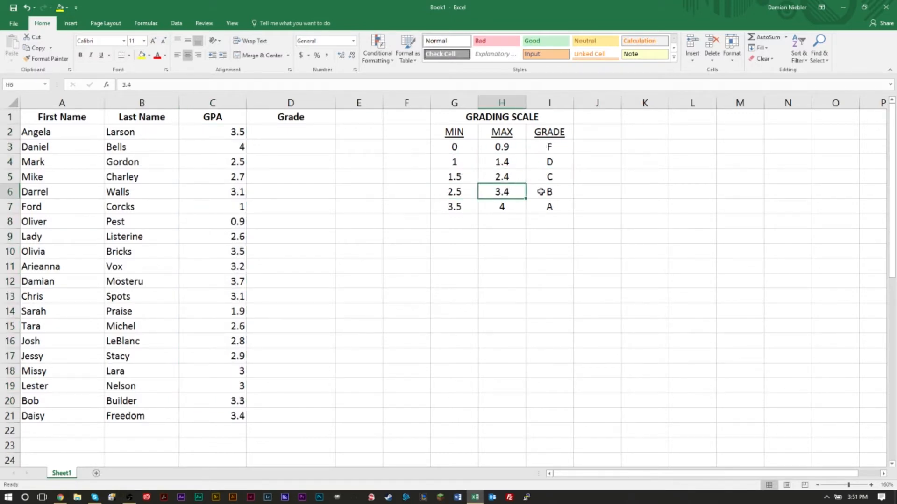
left_click(531, 192)
left_click(460, 208)
left_click(508, 205)
left_click(550, 206)
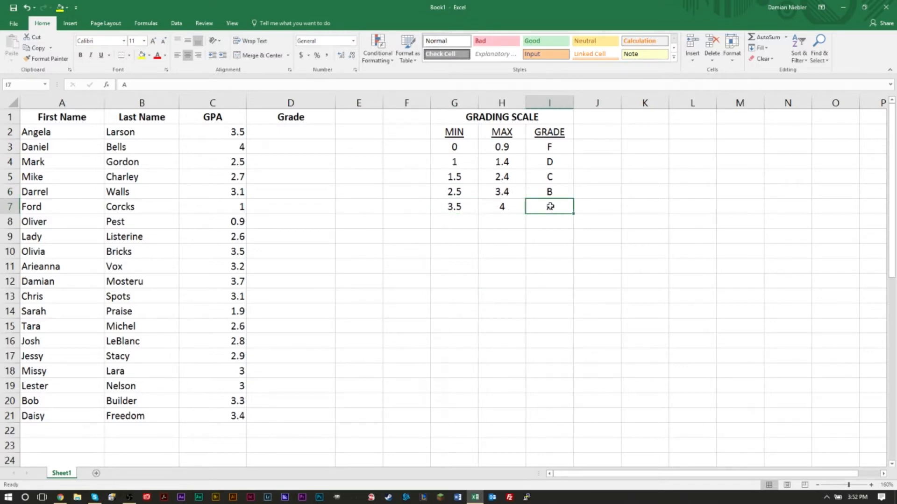
- Review how the scale's MIN and MAX ranges relate to the letter grades and to the students' GPA values
mouse_move(464, 151)
left_mouse_down()
mouse_move(546, 168)
mouse_move(544, 215)
left_mouse_up()
left_click(497, 133)
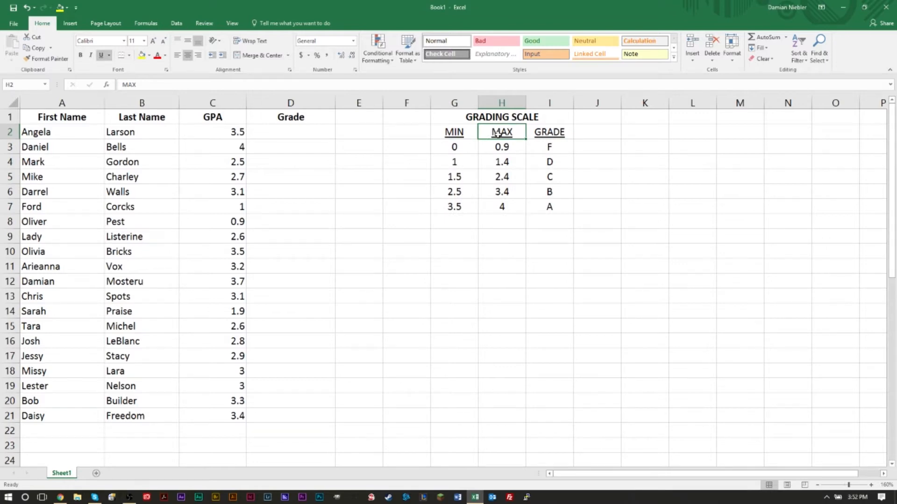
left_click_drag(500, 133, 500, 206)
left_click_drag(462, 150, 506, 208)
left_click(547, 147)
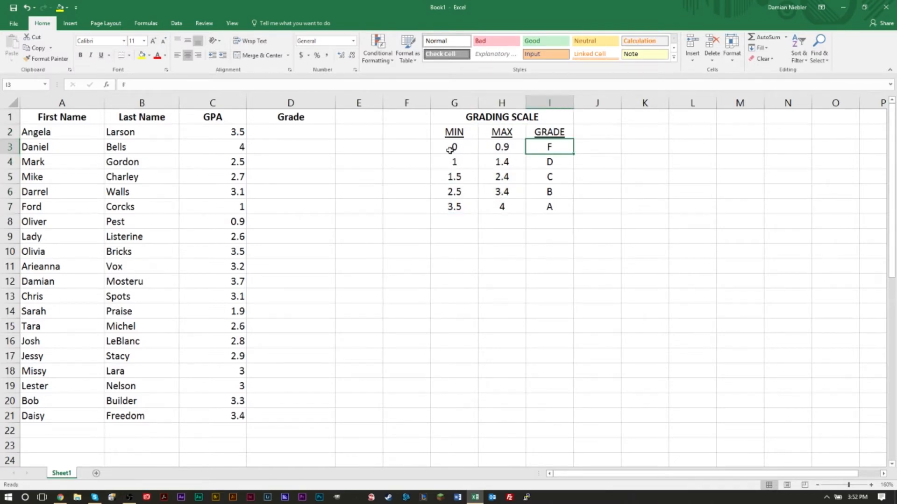
left_click_drag(500, 146, 505, 205)
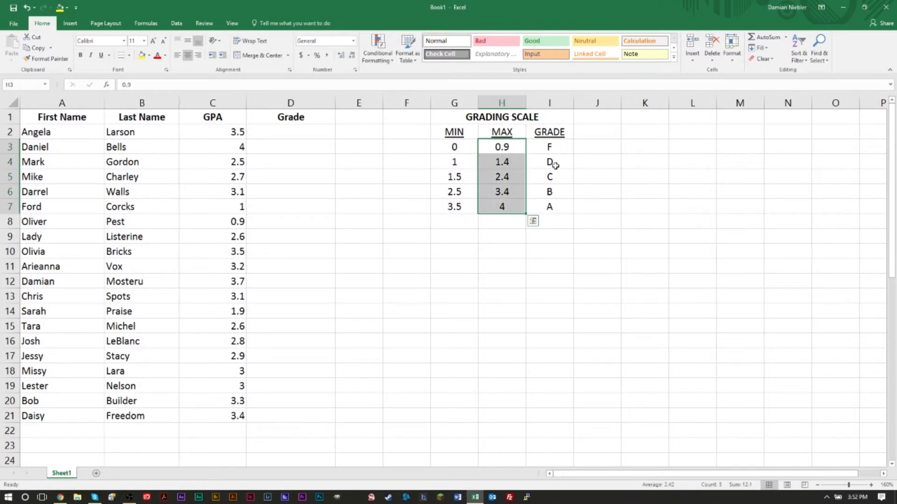
left_click_drag(453, 147, 498, 147)
left_click(542, 148)
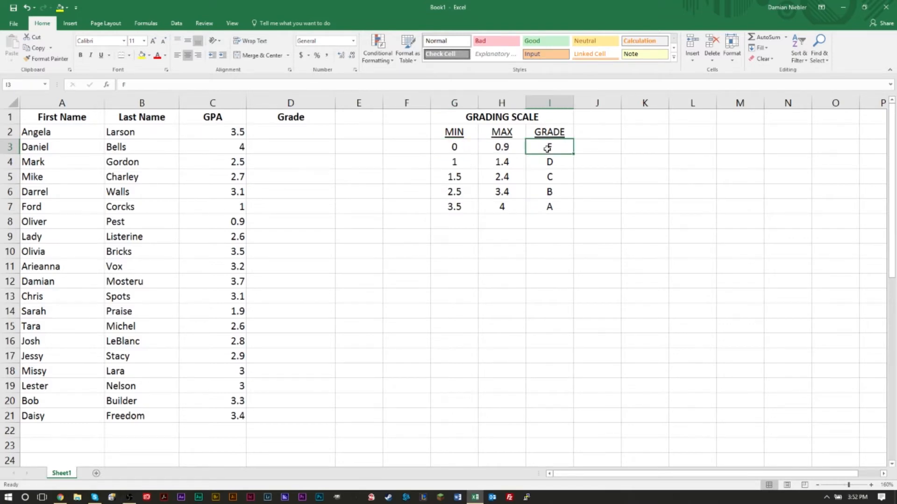
left_click_drag(243, 136, 228, 415)
- Enter just =VLOOKUP in cell D2, without any arguments
left_click(306, 131)
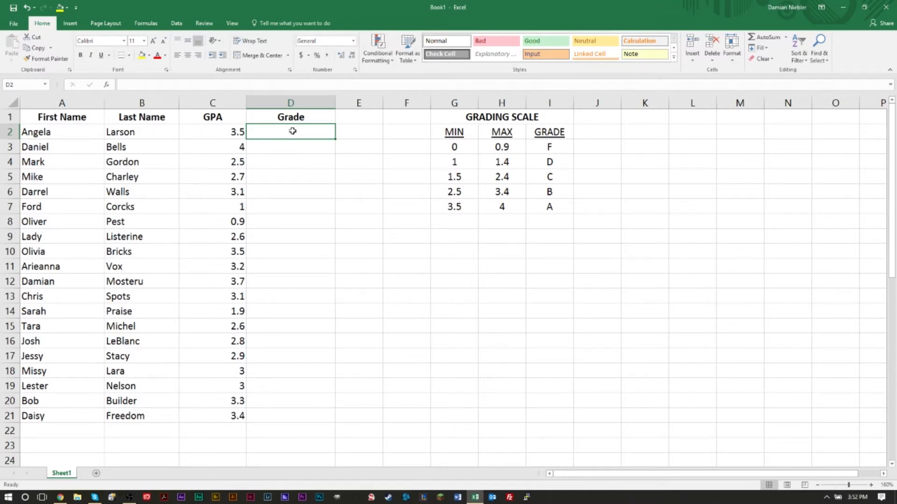
type("=")
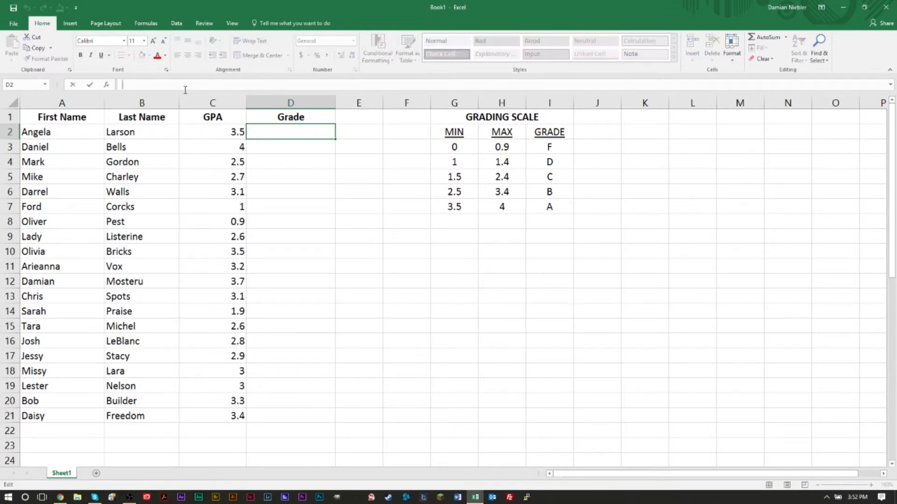
type("=")
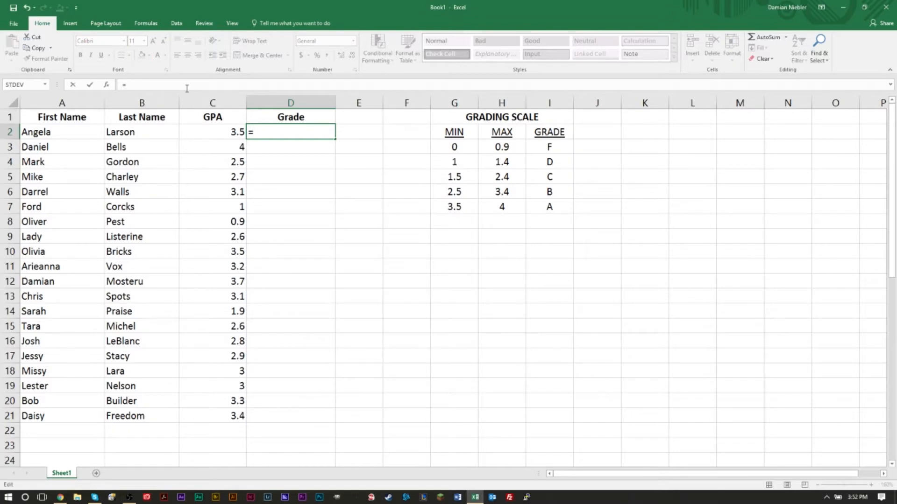
type("VLOOKUP")
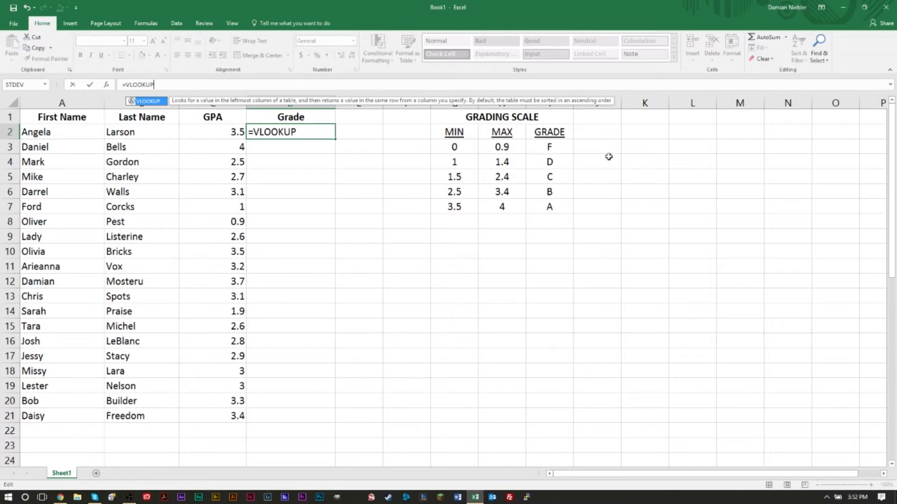
left_click(458, 243)
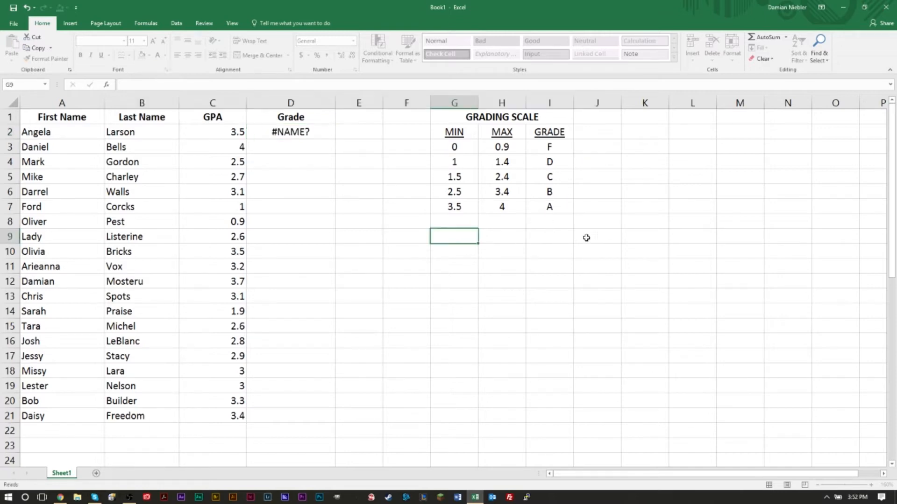
- Enter the numbers 0, 1, 2 and 3 across cells G9 to J9 as a sample horizontal table's first row
type("0")
key("Tab")
type("1")
key("Tab")
type("2")
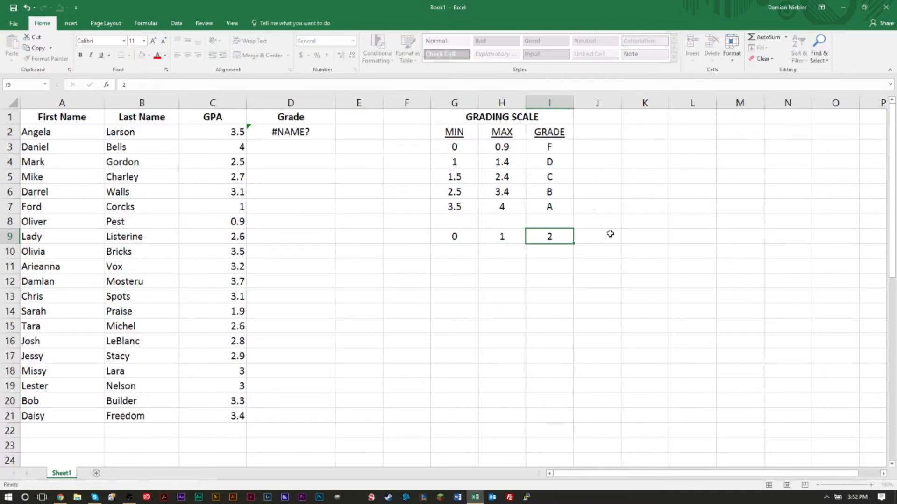
key("Tab")
type("3")
key("Tab")
- Fill the sample table's second row, cells G10 to J10, with the letters A, B, C and D
key("Left")
key("Left")
key("Left")
key("Down")
key("Left")
type("A")
key("Tab")
type("B")
key("Tab")
type("C")
key("Tab")
type("D")
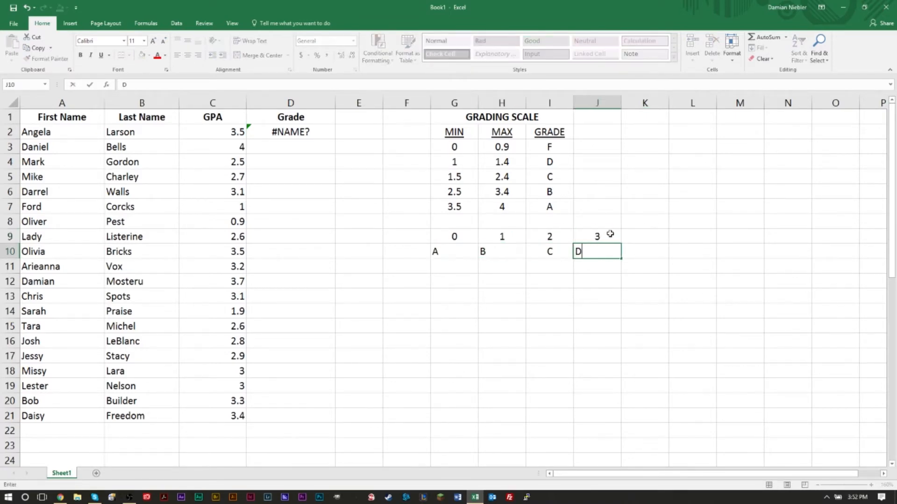
- Clear the sample horizontal table from cells G9:J10
left_click_drag(597, 253, 455, 247)
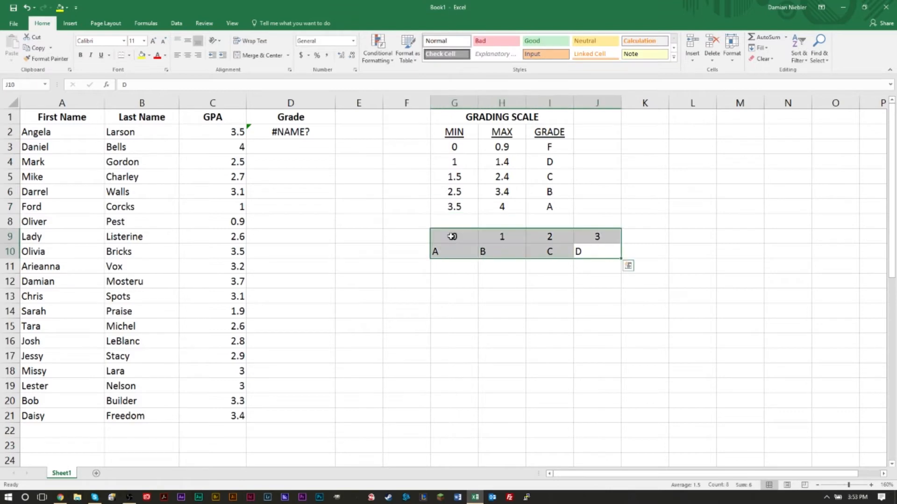
left_click(468, 265)
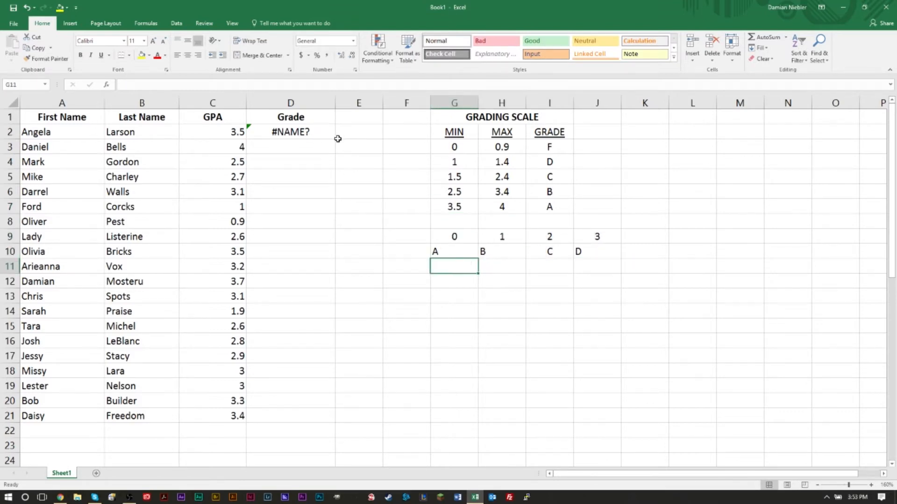
left_click_drag(449, 240, 586, 252)
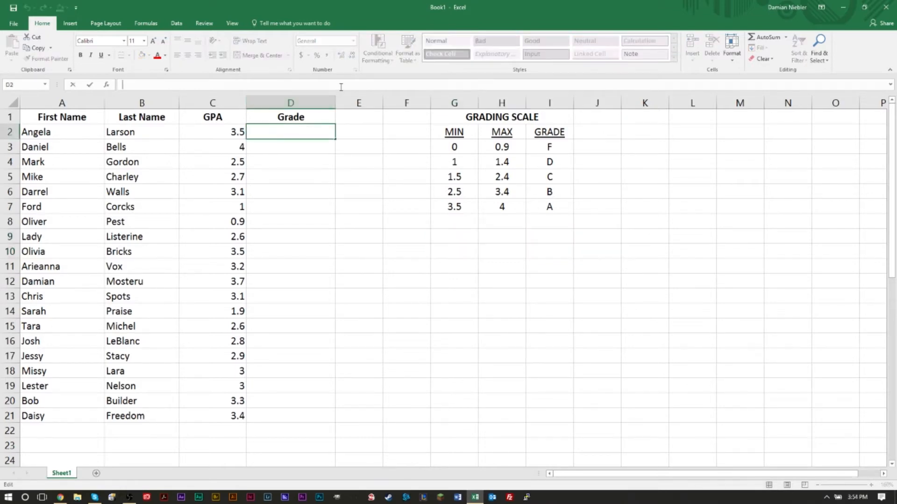
- Enter VLOOKUP(C2,$G$3:$I$7,3,TRUE) in cell D2, without a leading equals sign
type("VLOOKUP(C2,$G$3:$I$7,")
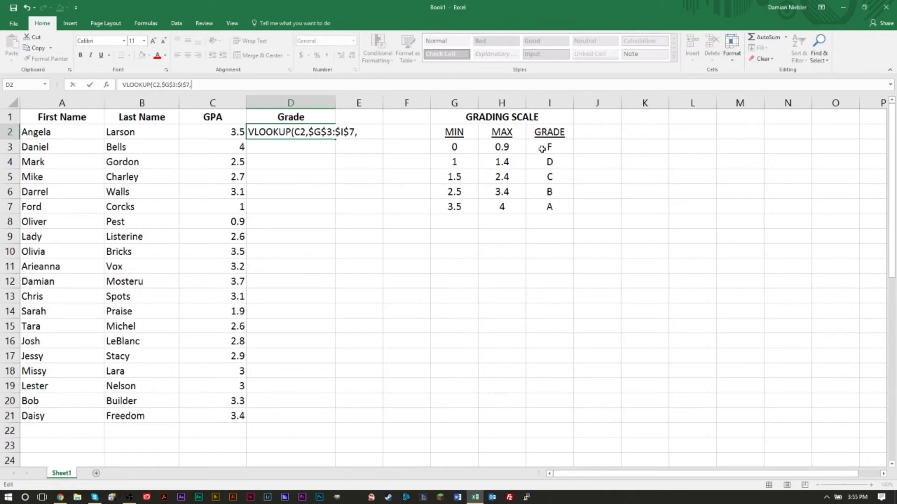
type("3")
type(",TRUE")
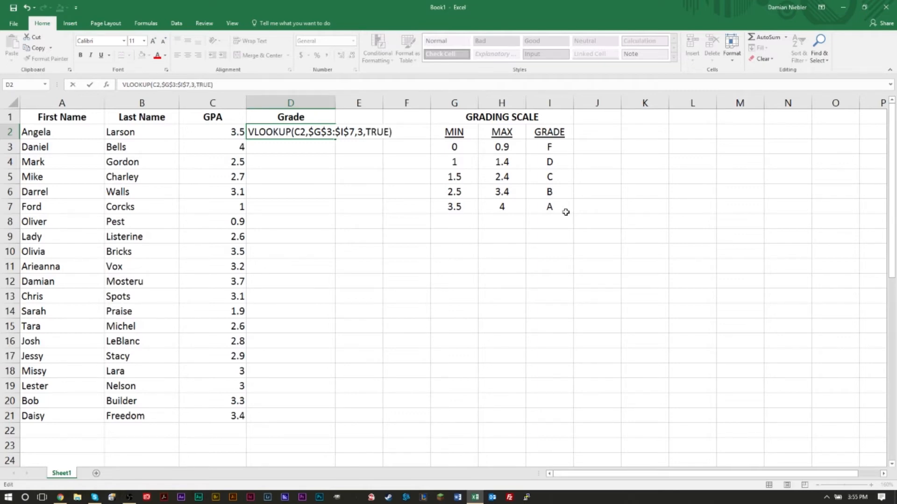
key("Return")
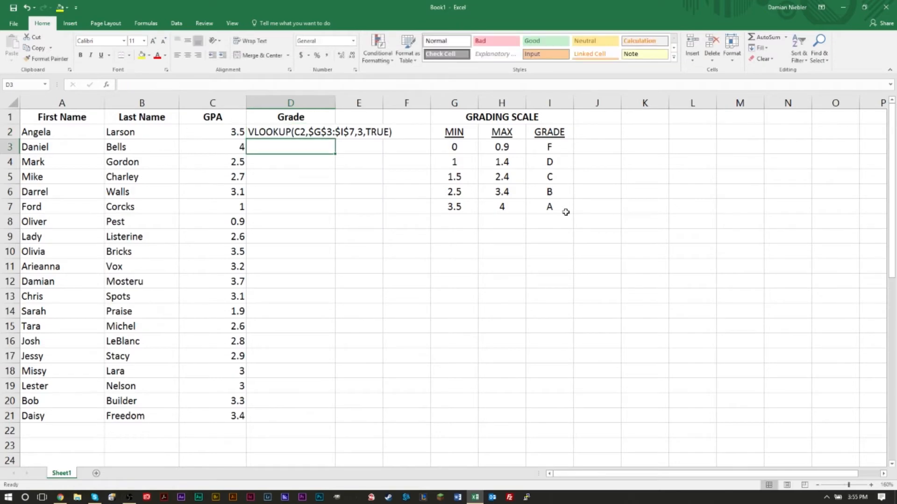
- Add the missing equals sign at the start of D2 so it reads =VLOOKUP(C2,$G$3:$I$7,3,TRUE)
double_click(259, 133)
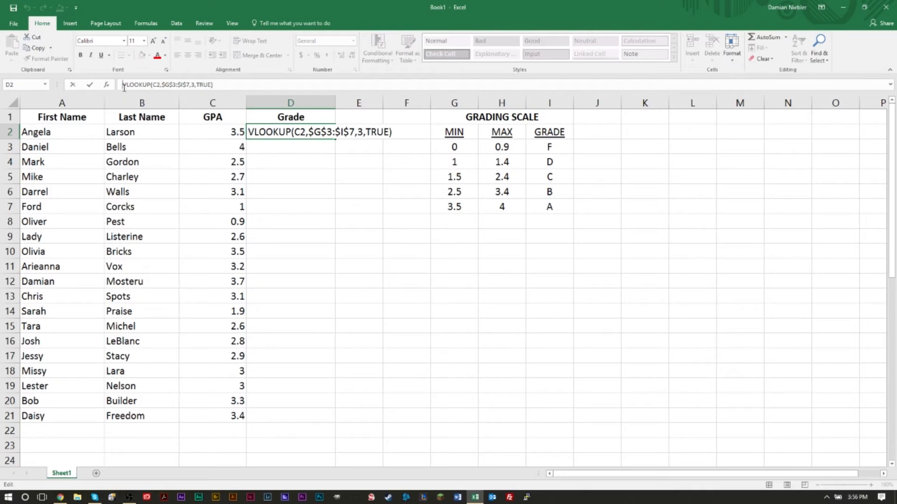
type("=")
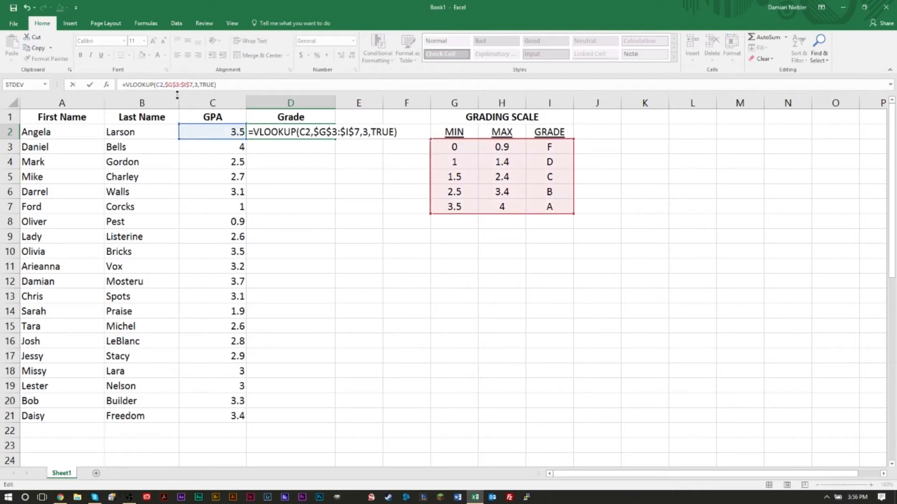
key("Return")
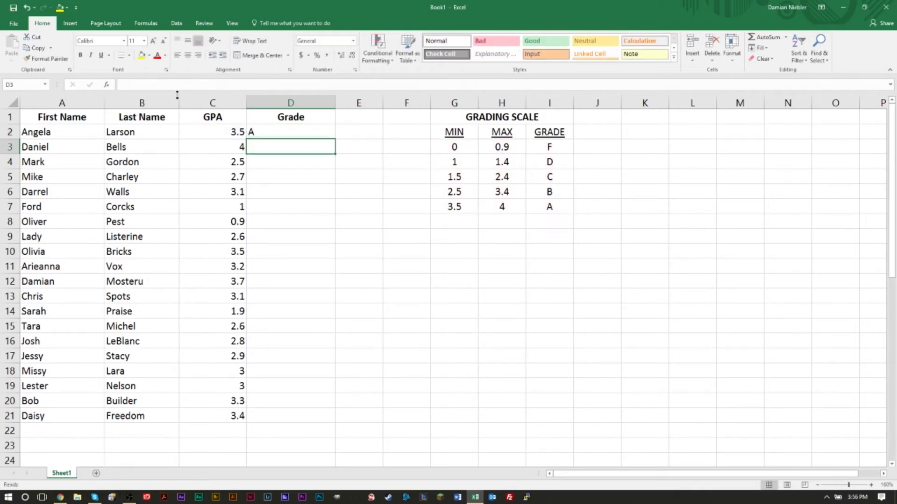
- Copy the VLOOKUP formula from D2 to the remaining students' grade cells, D3:D21
left_click(216, 130)
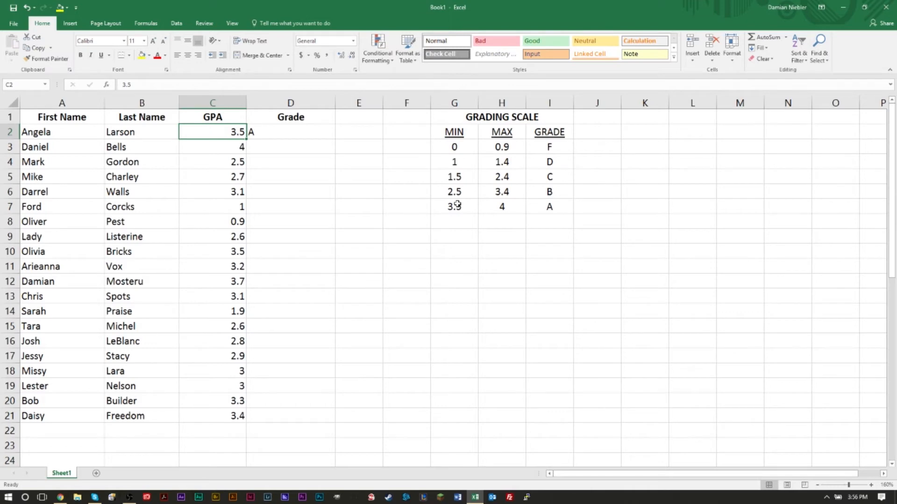
left_click(270, 133)
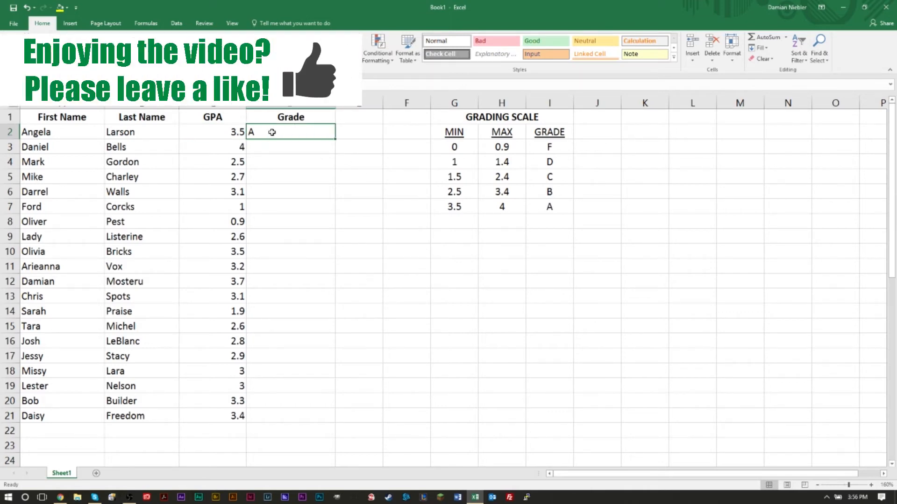
key("ctrl+c")
left_click_drag(282, 149, 294, 407)
key("ctrl+v")
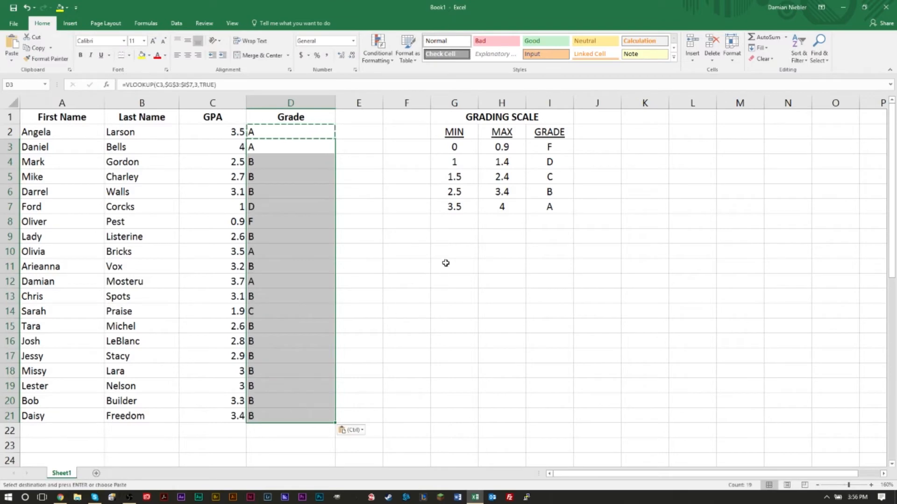
- Check the looked-up letter grades in D2:D21 against the students' GPAs and the grading scale in G3:I7
left_click(446, 263)
left_click_drag(270, 130, 282, 420)
left_click(388, 343)
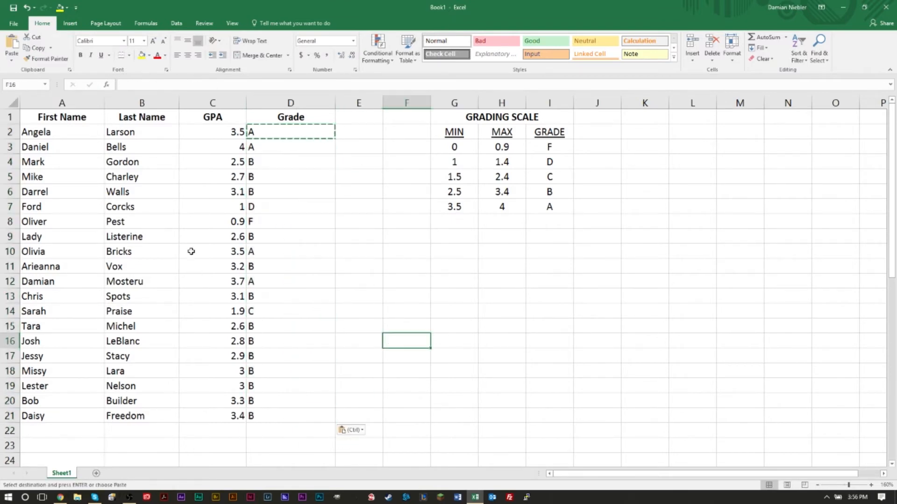
left_click_drag(234, 132, 223, 415)
left_click_drag(456, 147, 495, 206)
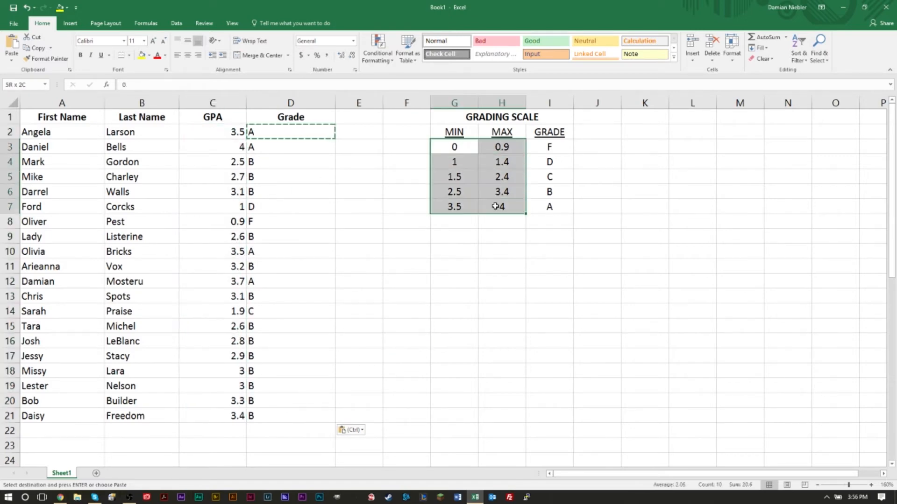
left_click_drag(552, 147, 550, 208)
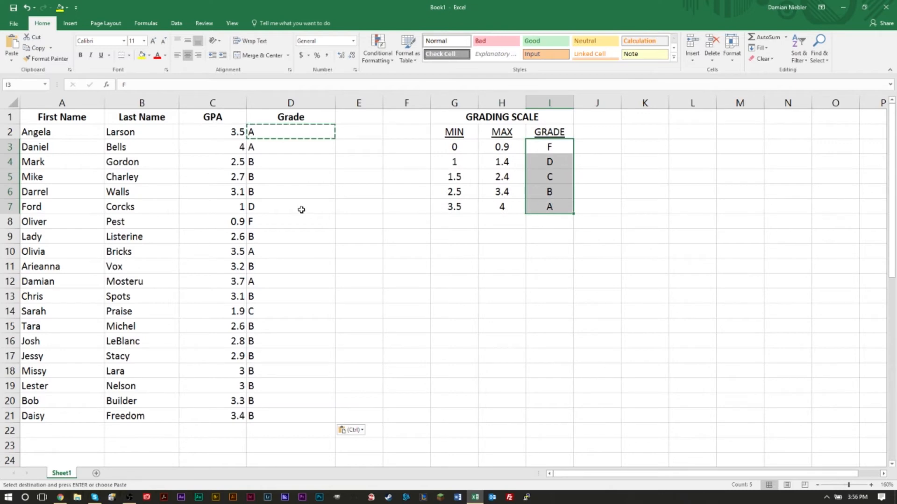
left_click(290, 202)
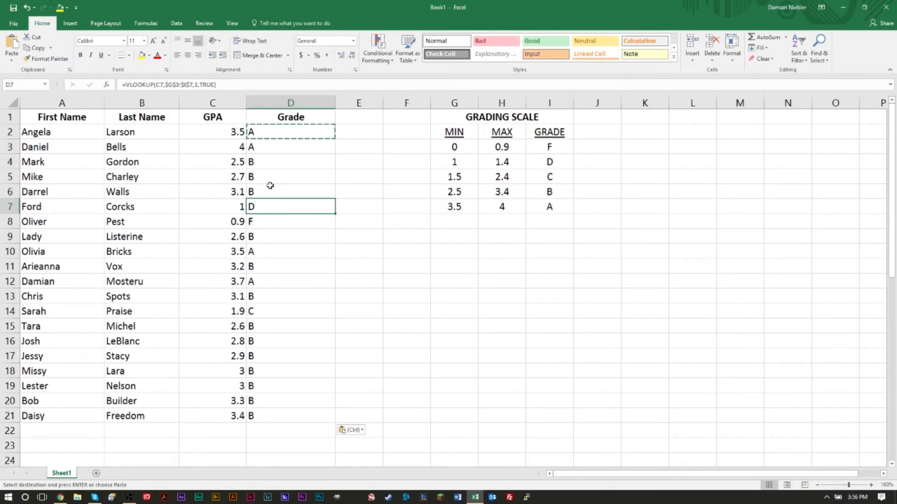
left_click_drag(280, 130, 280, 415)
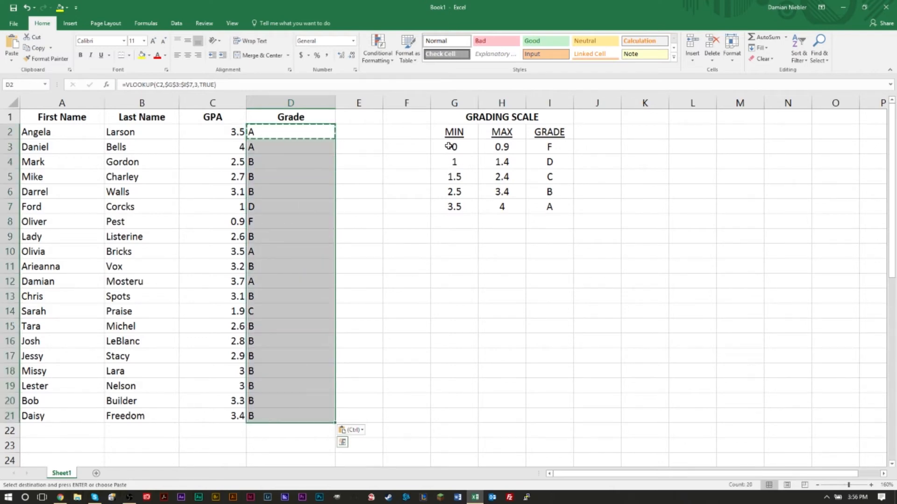
left_click_drag(446, 145, 541, 205)
left_click(348, 151)
left_click(397, 190)
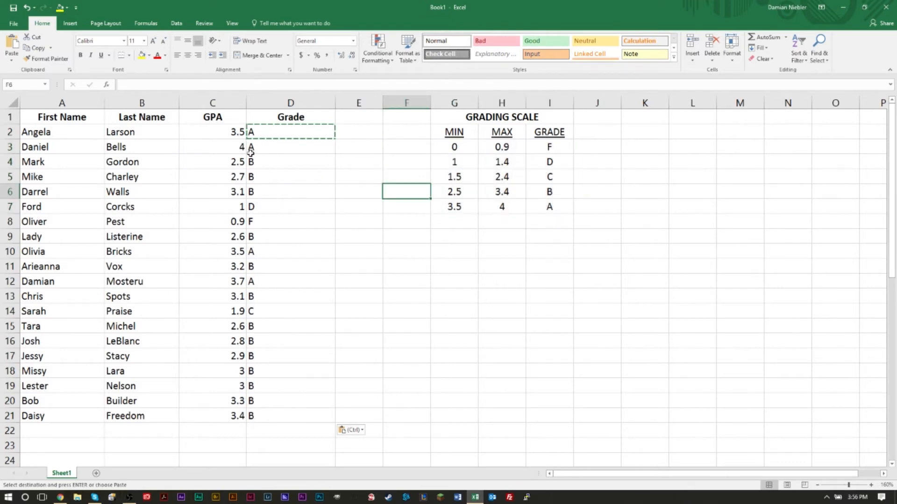
left_click(266, 206)
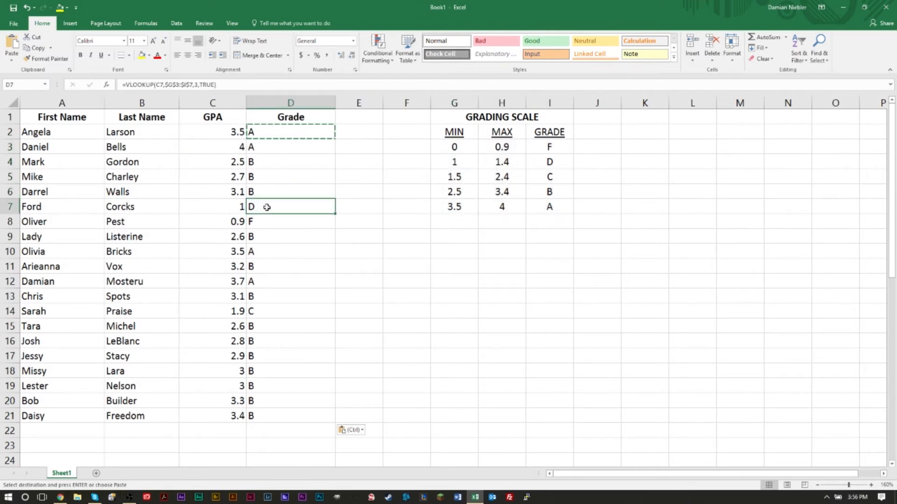
left_click(450, 162)
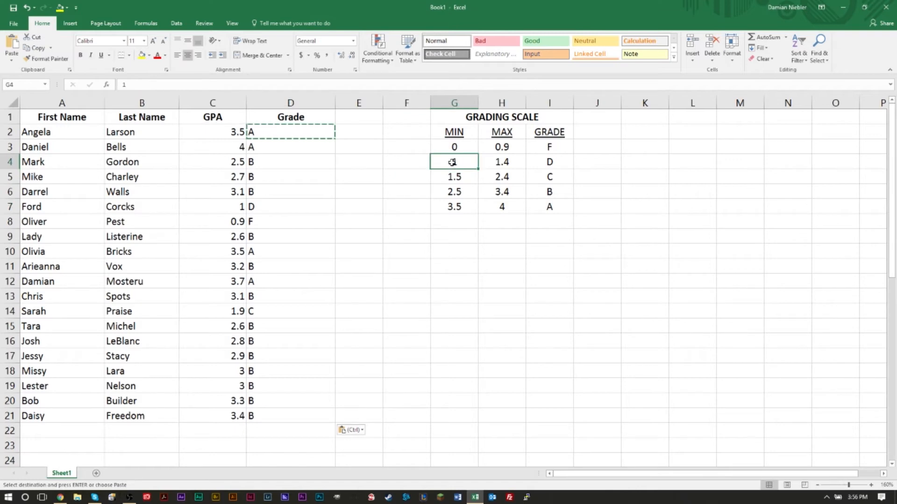
left_click(559, 161)
left_click(258, 297)
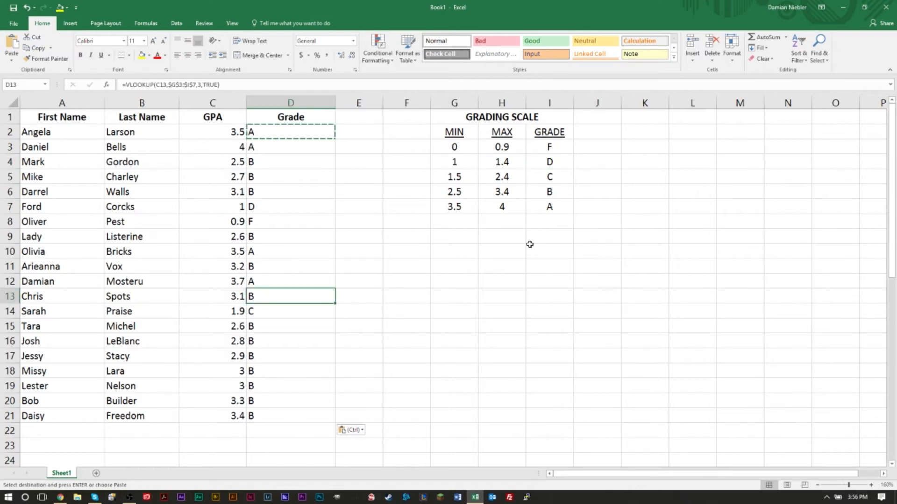
left_click(516, 193)
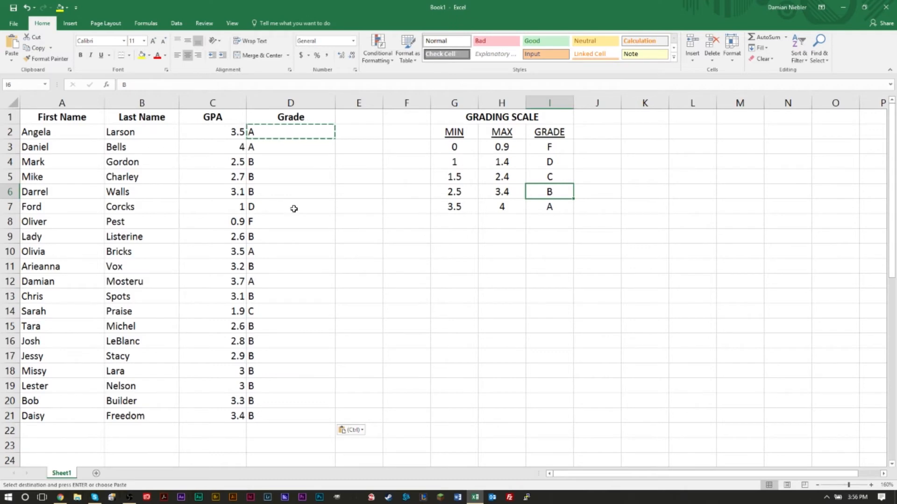
- Examine the second student table's Test Score and Class Placement columns in rows 26 to 46, alongside the finished Grade column
scroll(294, 208, "down", 8)
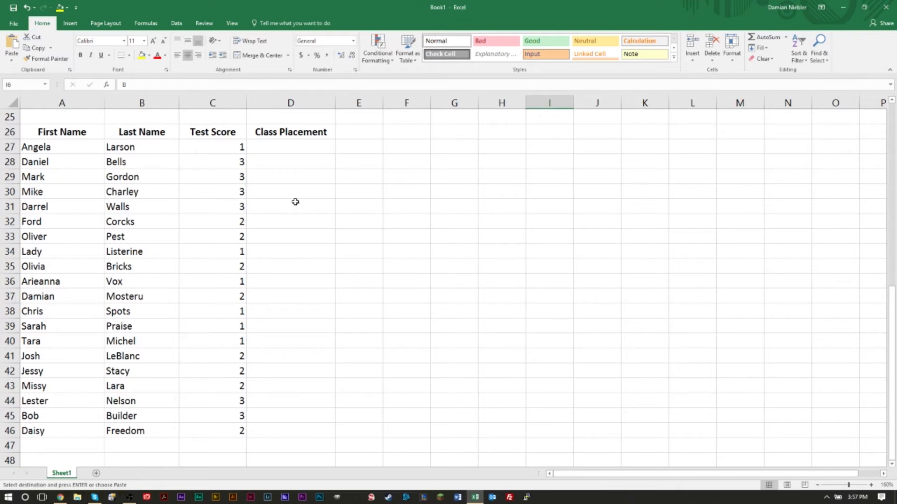
scroll(295, 201, "up", 8)
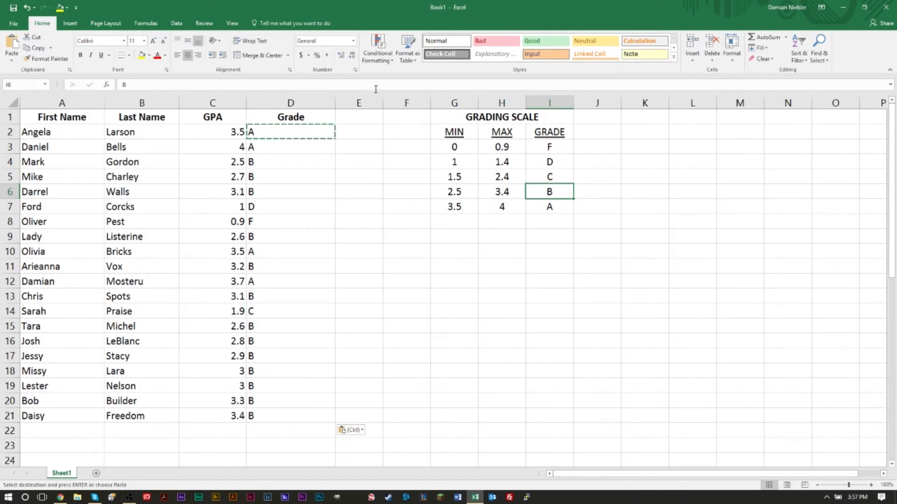
left_click_drag(301, 129, 302, 386)
scroll(405, 278, "down", 8)
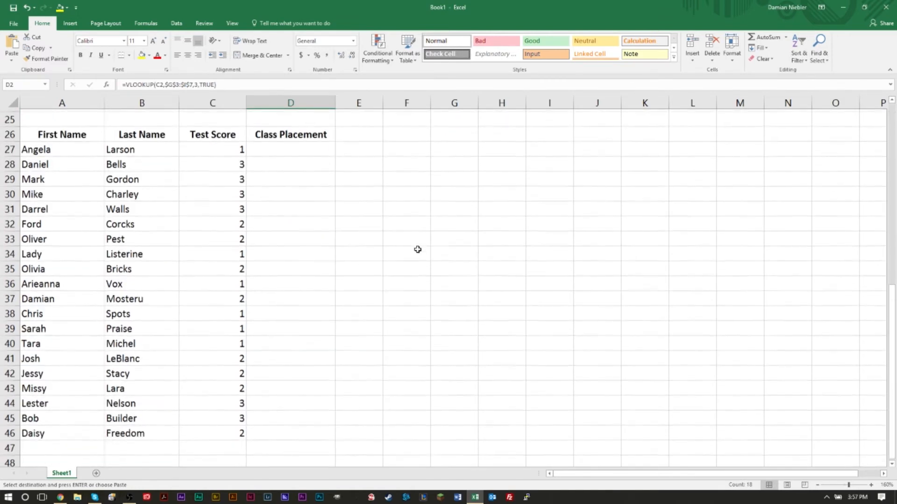
left_click(405, 251)
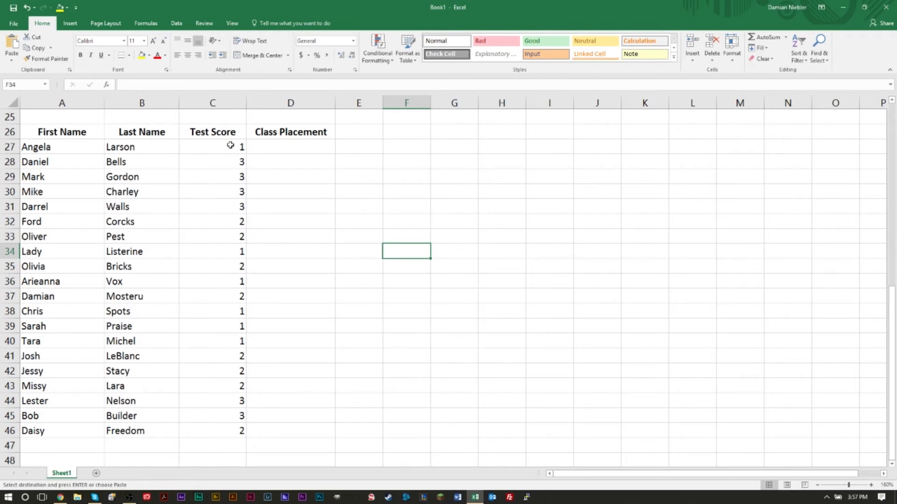
left_click(231, 148)
left_click_drag(231, 147, 236, 430)
left_click_drag(262, 142, 275, 148)
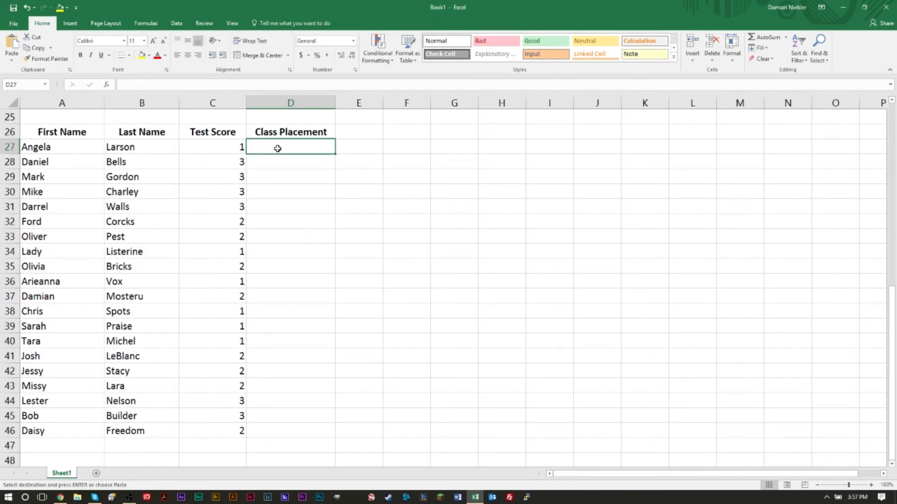
key("Escape")
left_click(330, 191)
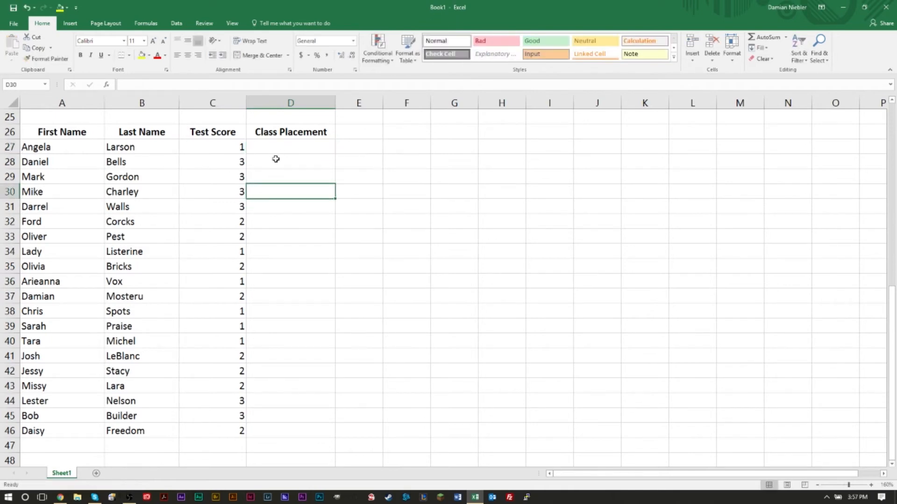
left_click(286, 146)
left_click_drag(223, 146, 235, 430)
left_click(263, 279)
left_click(241, 151)
left_click(287, 145)
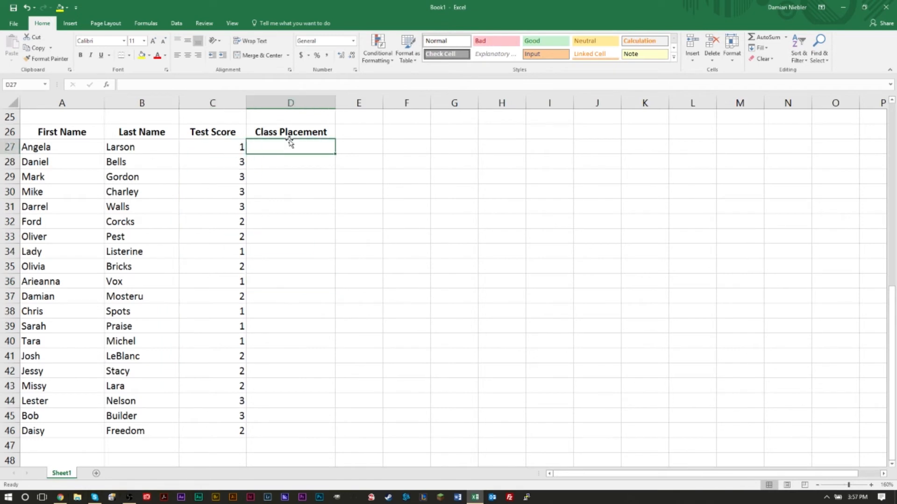
left_click(266, 256)
left_click(276, 283)
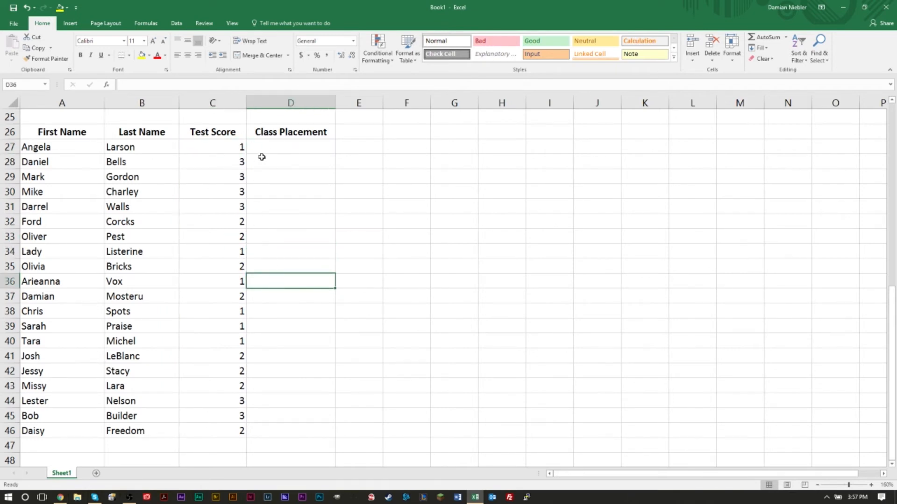
- Enter =CHOOSE(C27,"BASIC","ADVANCED","EXPERT") in cell D27, the first Class Placement cell
left_click(284, 147)
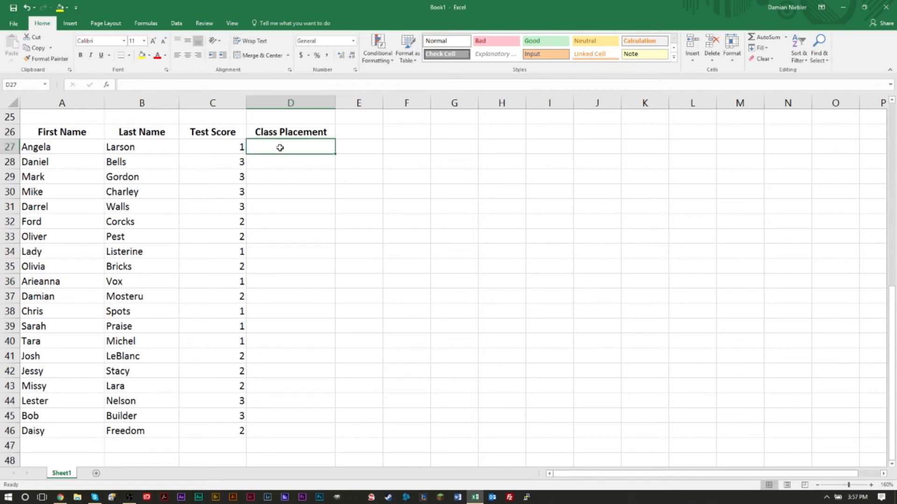
double_click(276, 148)
left_click(183, 87)
type("=")
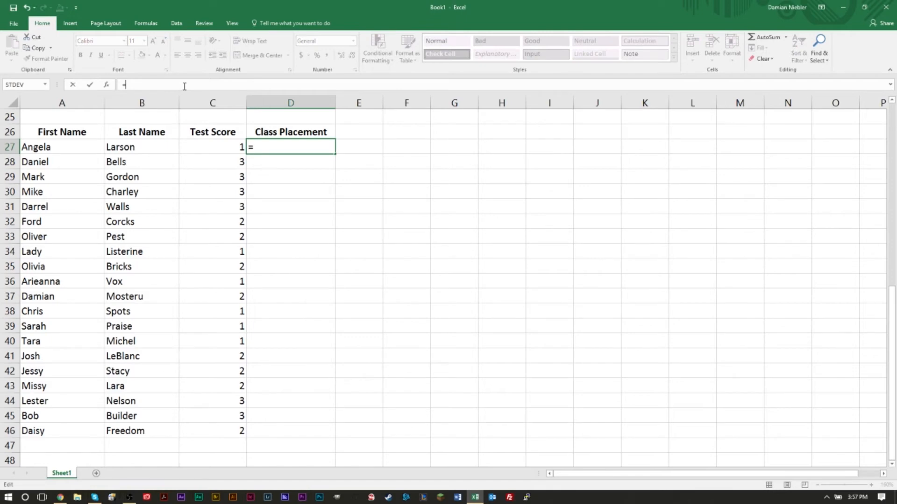
type("CHOOS")
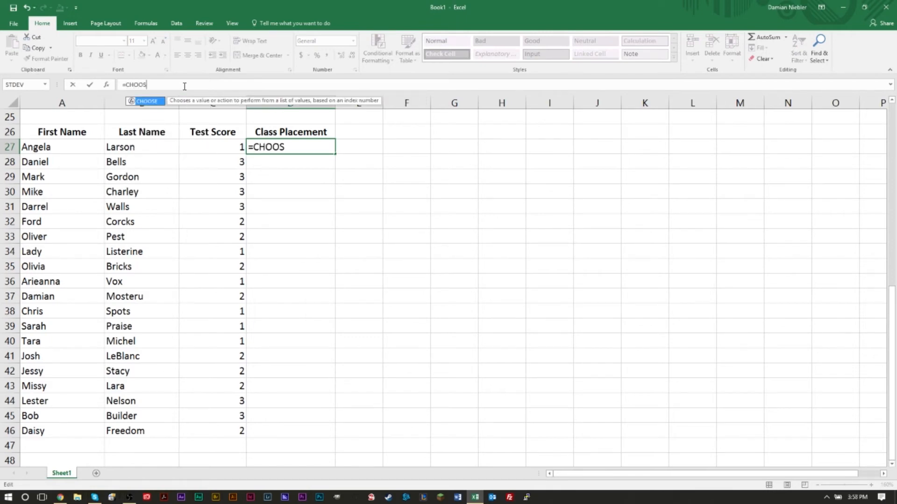
type("E(")
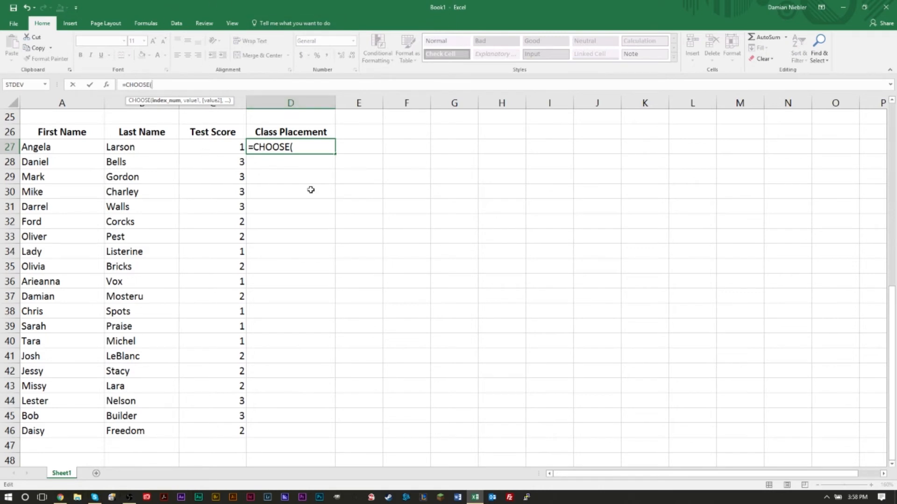
type("C27,")
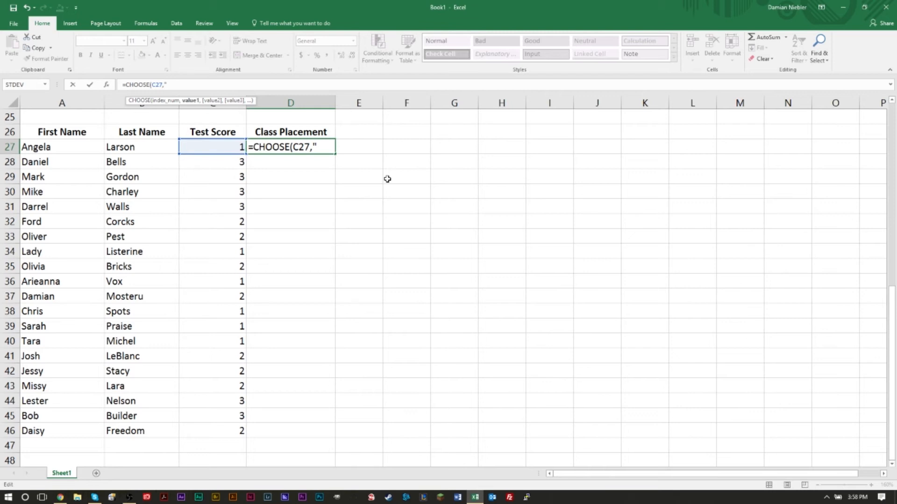
type("BASIC\",")
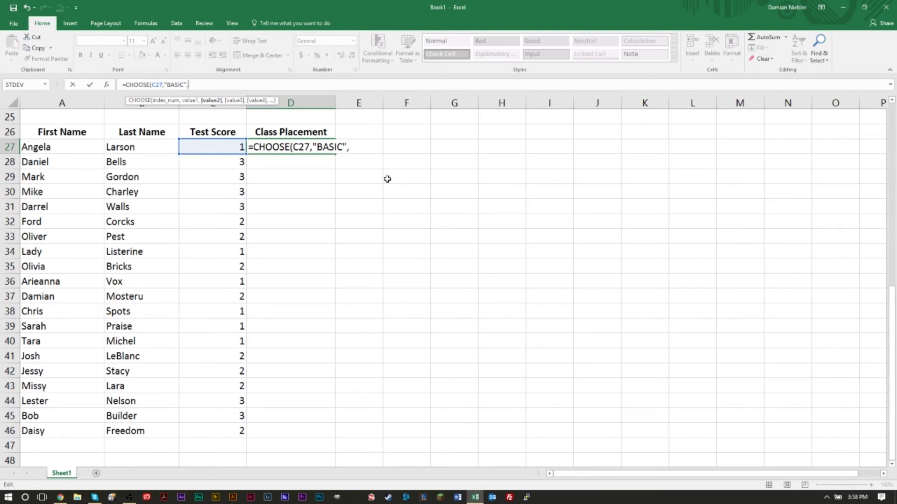
type("\"ADVANCED\",")
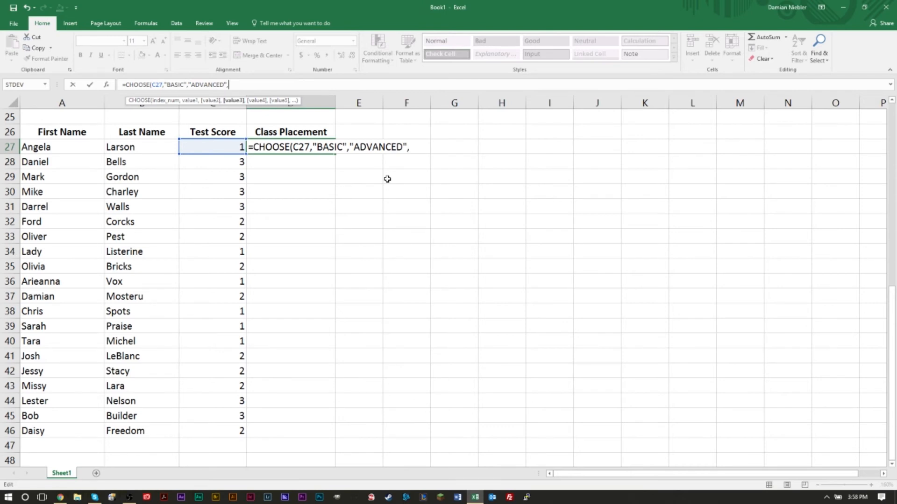
type("EXPERT")
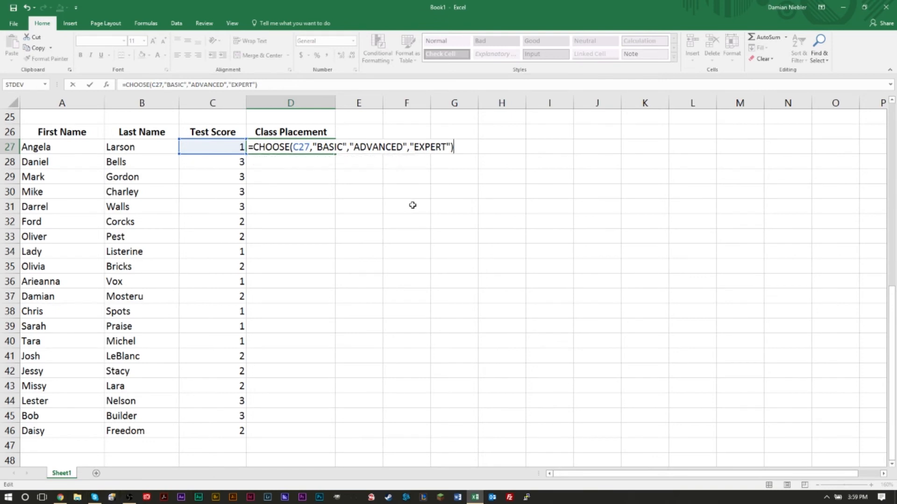
key("Return")
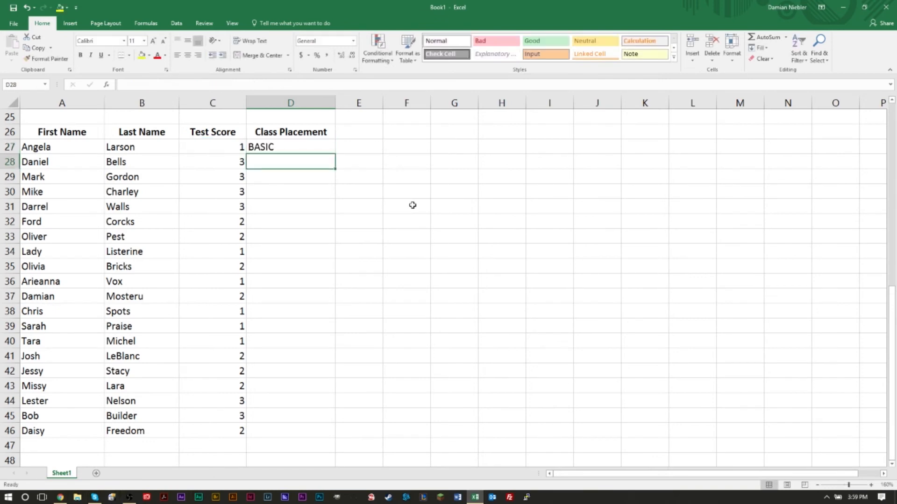
- Copy the CHOOSE formula from D27 to the remaining Class Placement cells, D28:D46
left_click(214, 145)
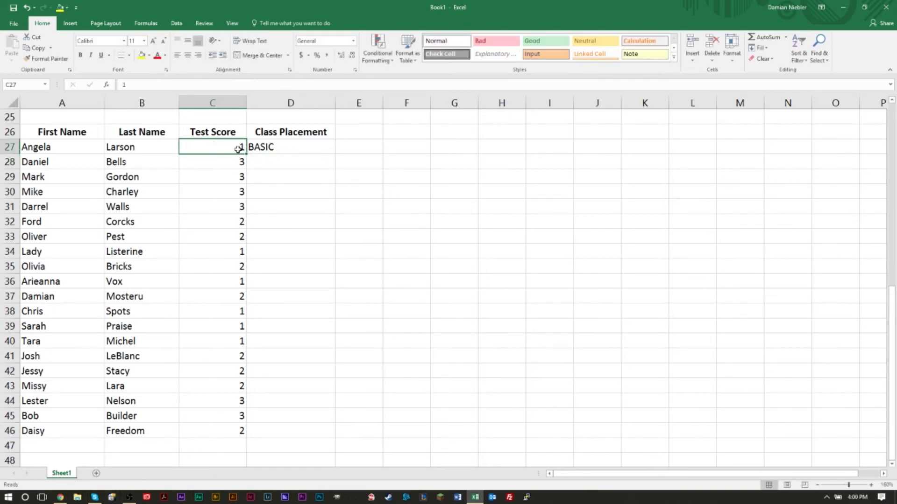
left_click(275, 148)
key("ctrl+c")
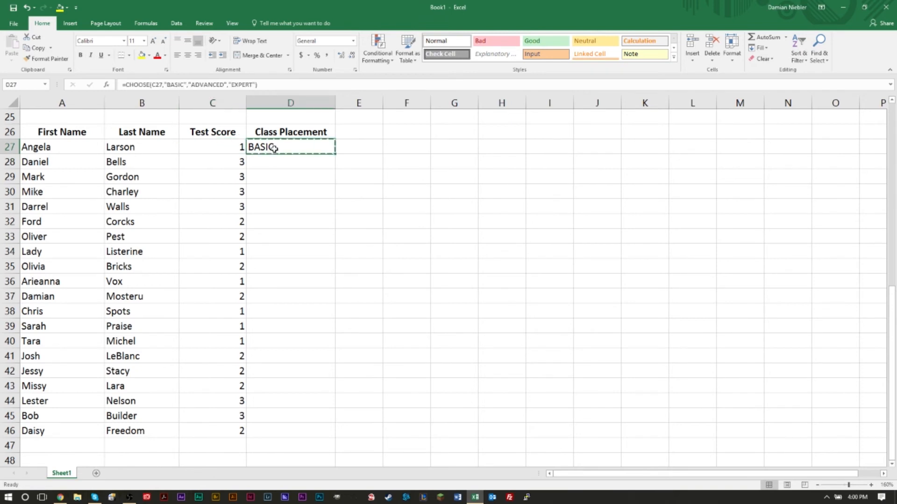
left_click_drag(274, 165, 282, 430)
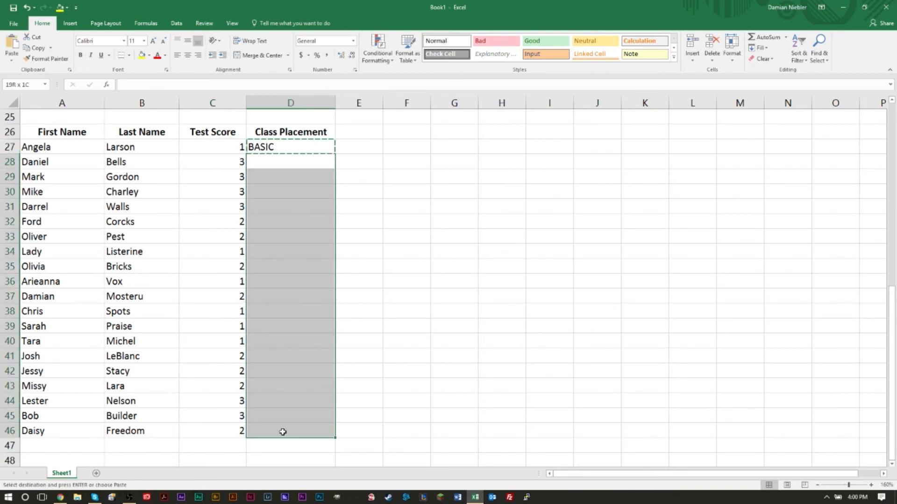
key("ctrl+v")
left_click(533, 263)
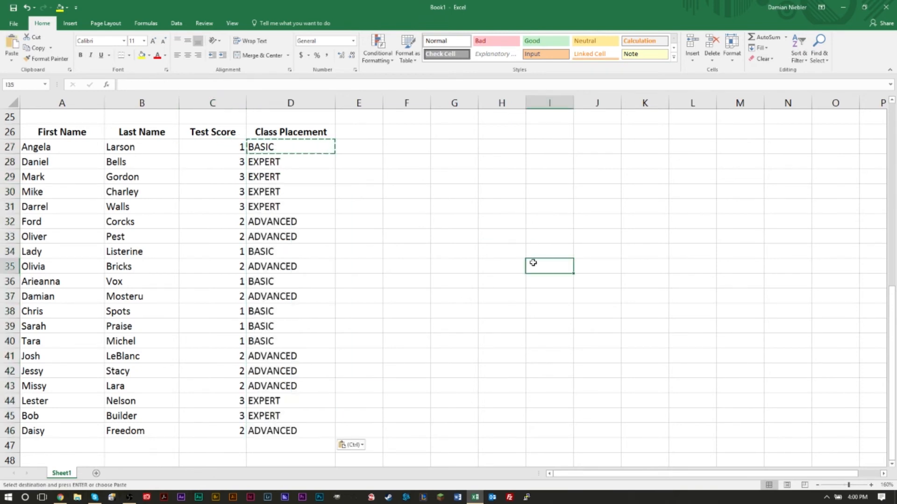
- Check the BASIC, ADVANCED and EXPERT placements in D27:D46 against the test scores in column C
left_click(224, 148)
left_click(304, 150)
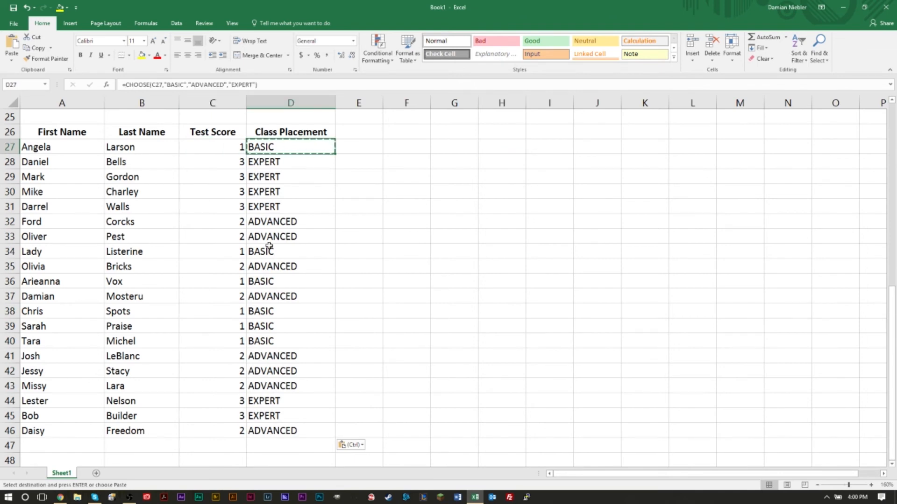
left_click(269, 251)
left_click(269, 283)
left_click_drag(264, 316, 267, 343)
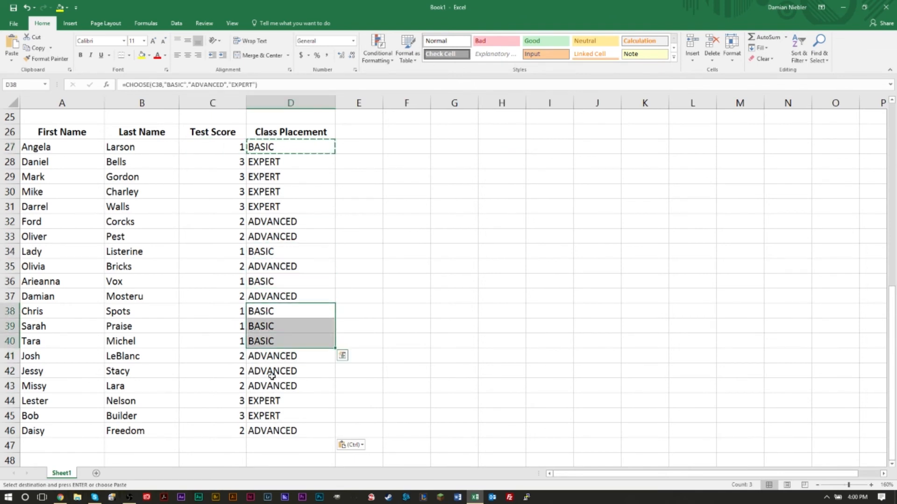
left_click(266, 430)
left_click_drag(268, 391, 267, 355)
left_click(264, 301)
left_click(270, 269)
left_click_drag(270, 237, 279, 216)
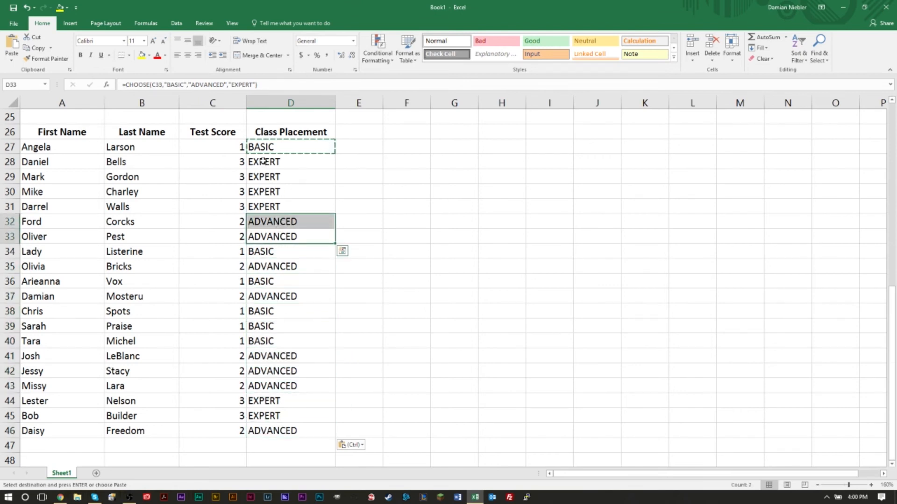
left_click_drag(262, 162, 264, 206)
left_click_drag(276, 356, 279, 416)
left_click(398, 315)
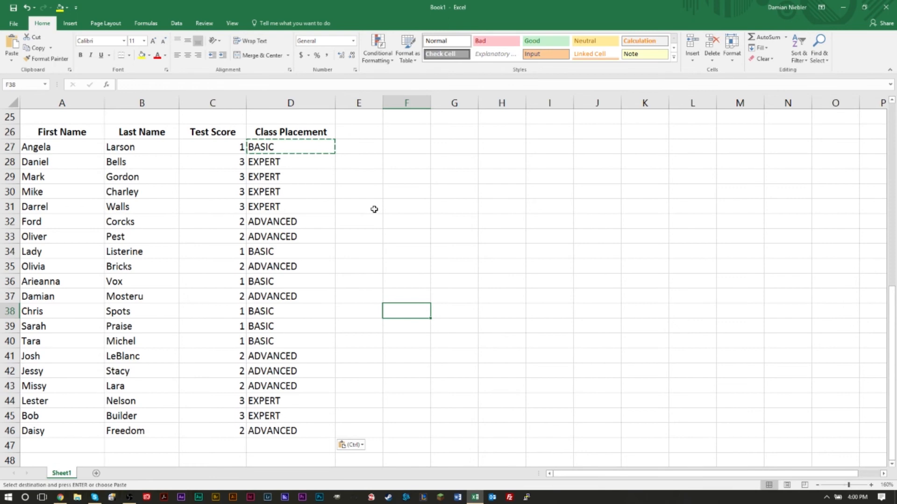
scroll(384, 230, "up", 8)
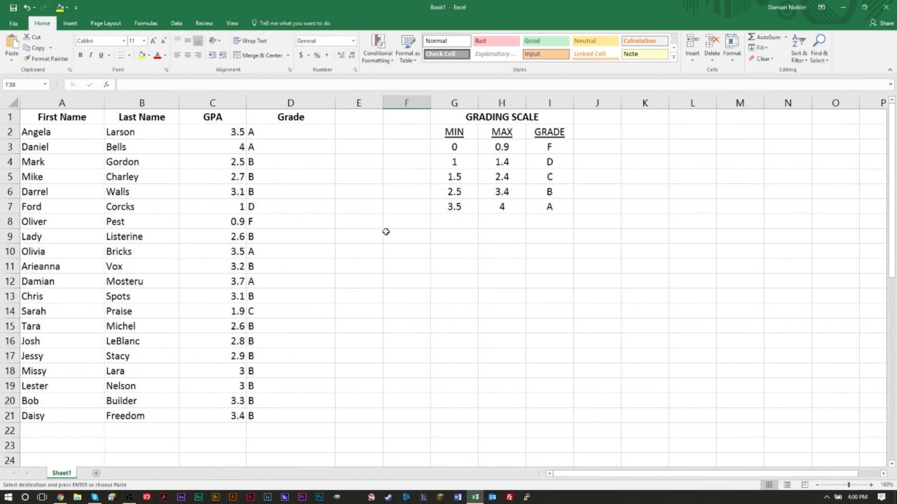
scroll(385, 231, "down", 10)
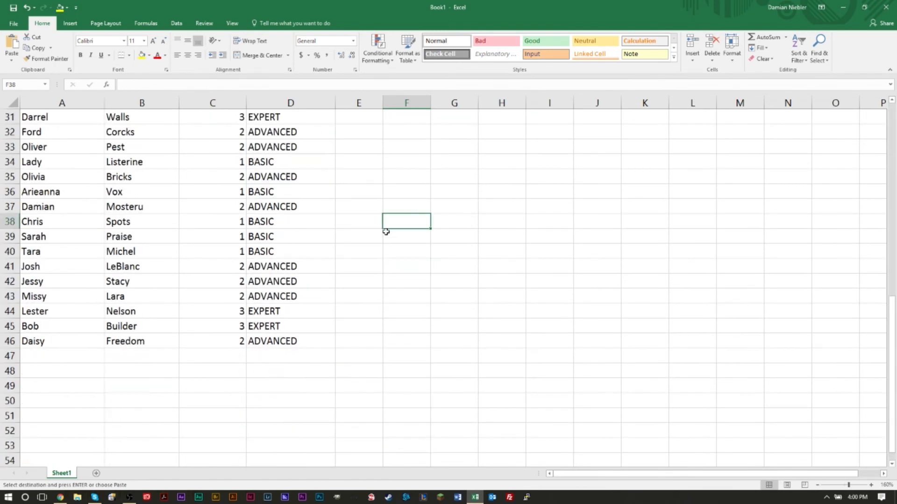
scroll(385, 232, "up", 4)
scroll(386, 231, "up", 6)
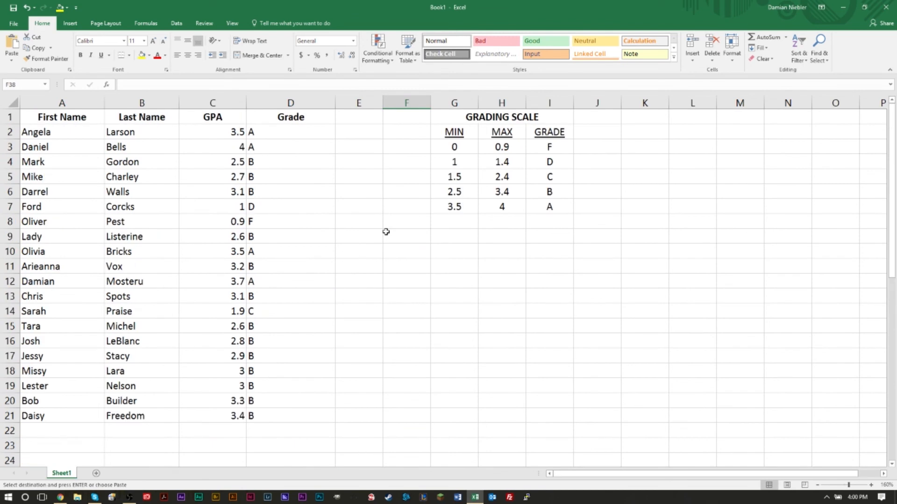